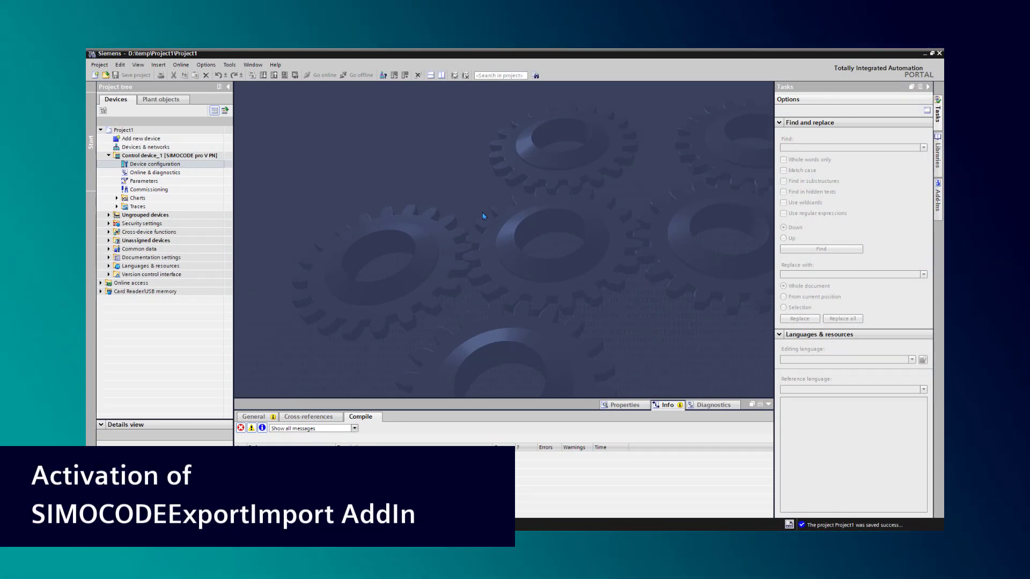
# Step: Set the SimocodeExportImport.addin status to active in the Add-ins card and grant its permissions
pyautogui.click(940, 202)
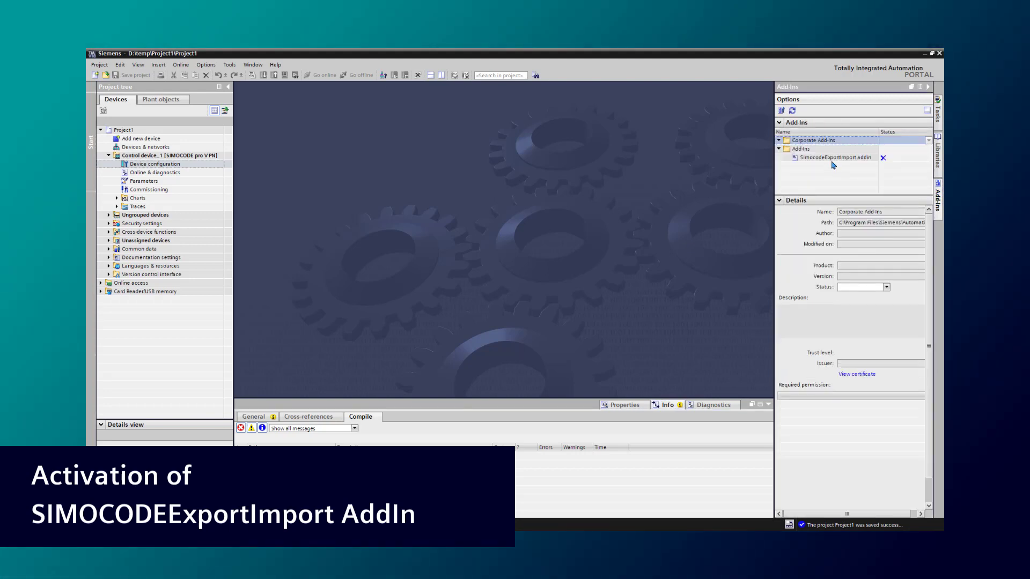
pyautogui.click(833, 158)
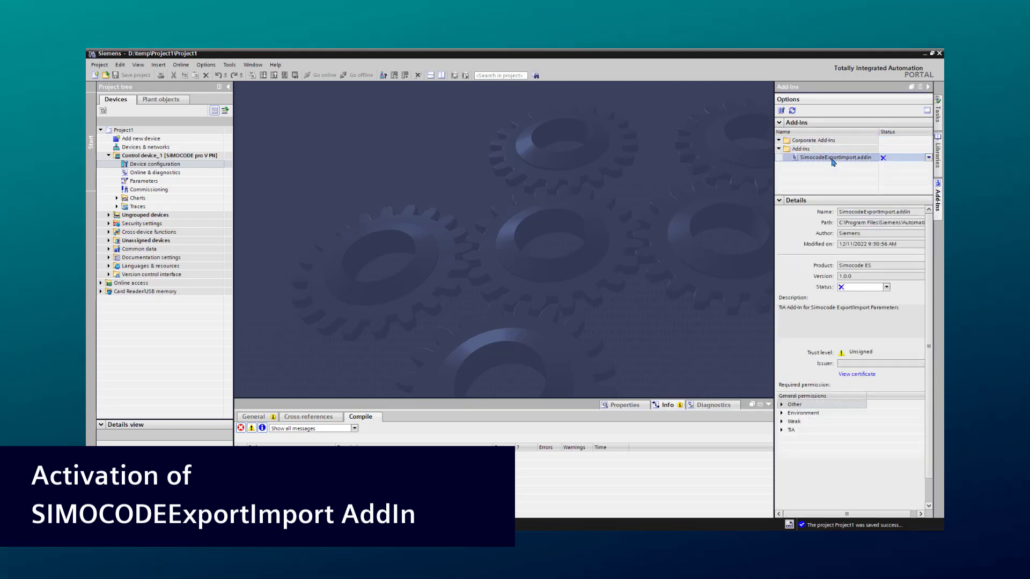
pyautogui.click(887, 288)
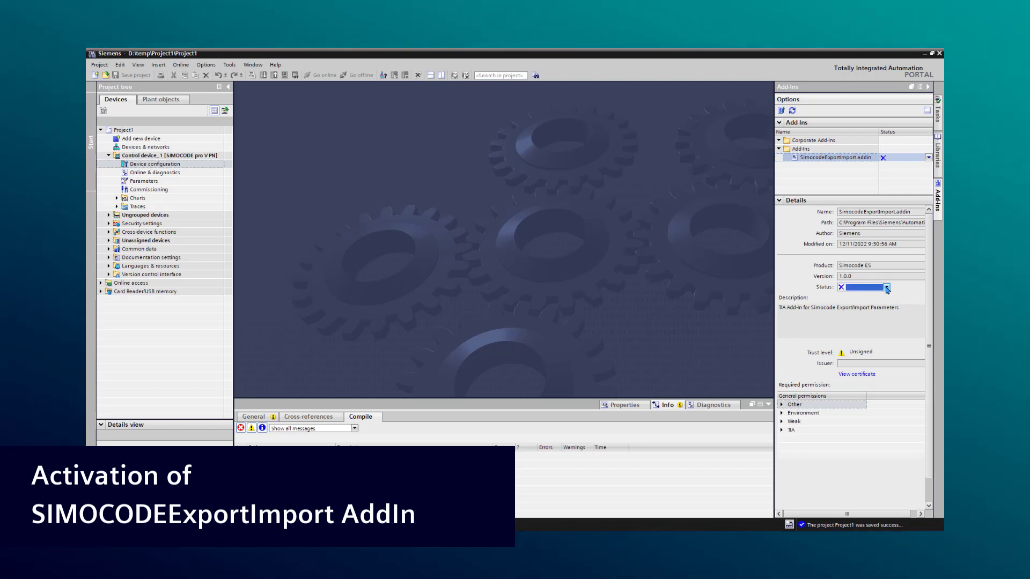
pyautogui.click(874, 298)
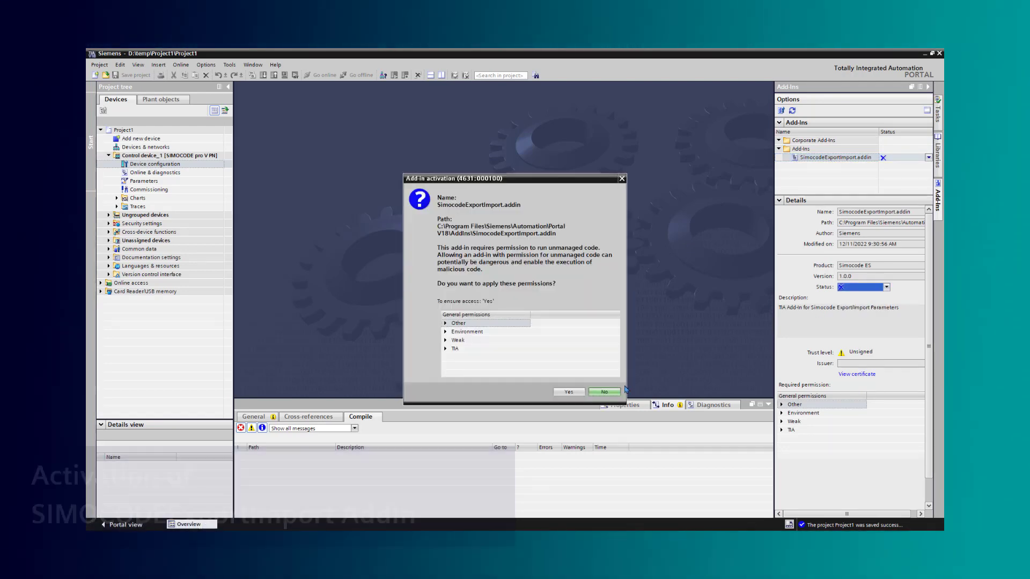
pyautogui.click(565, 393)
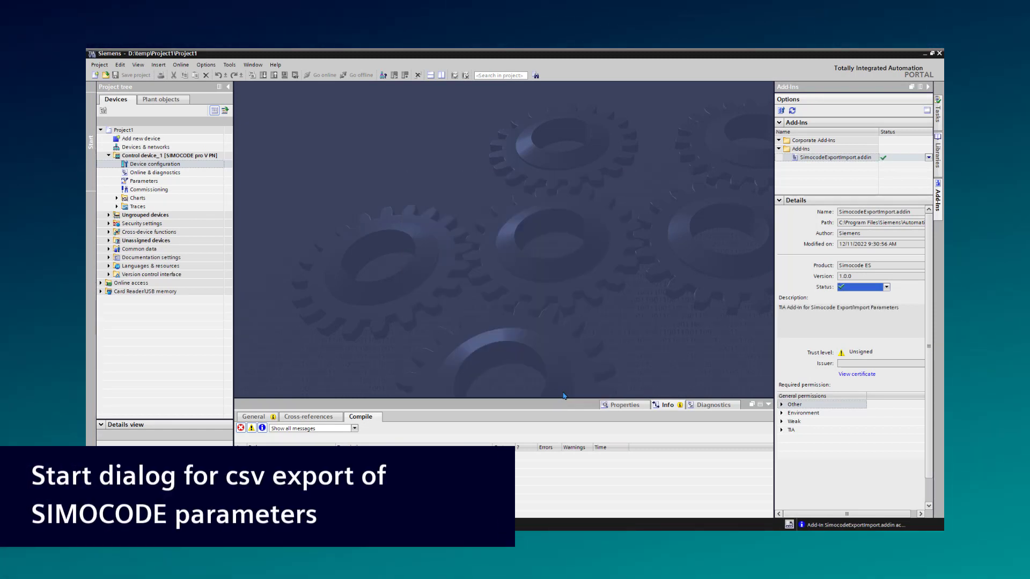
# Step: Export Control device_1's SIMOCODE device parameters to a CSV file
pyautogui.click(207, 157)
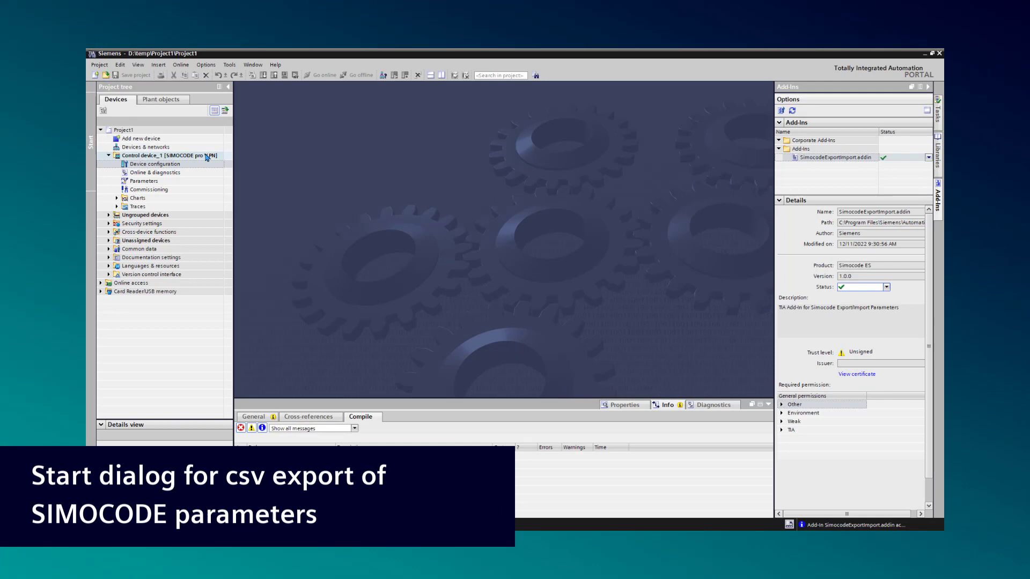
pyautogui.rightClick(207, 157)
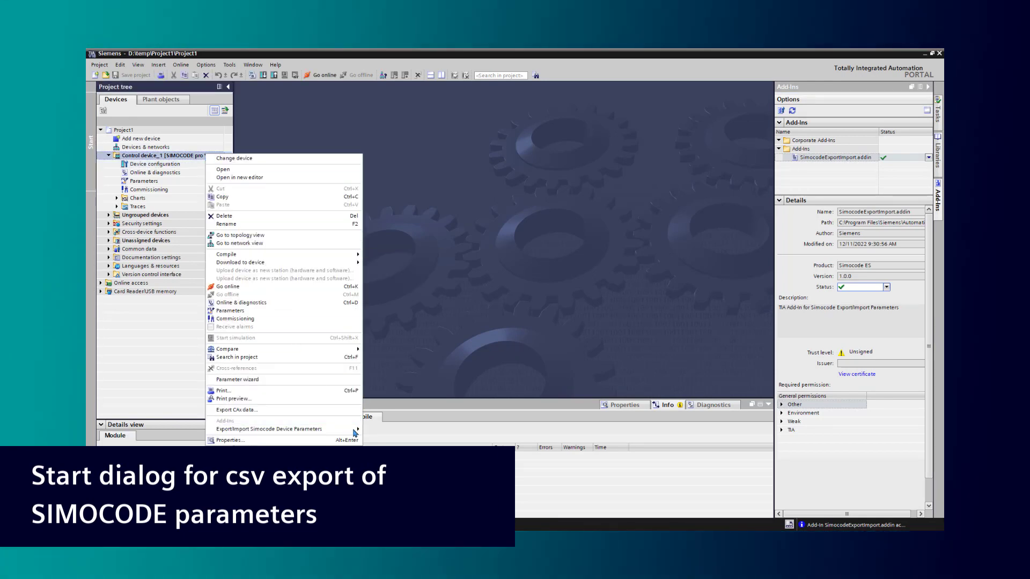
pyautogui.moveTo(269, 429)
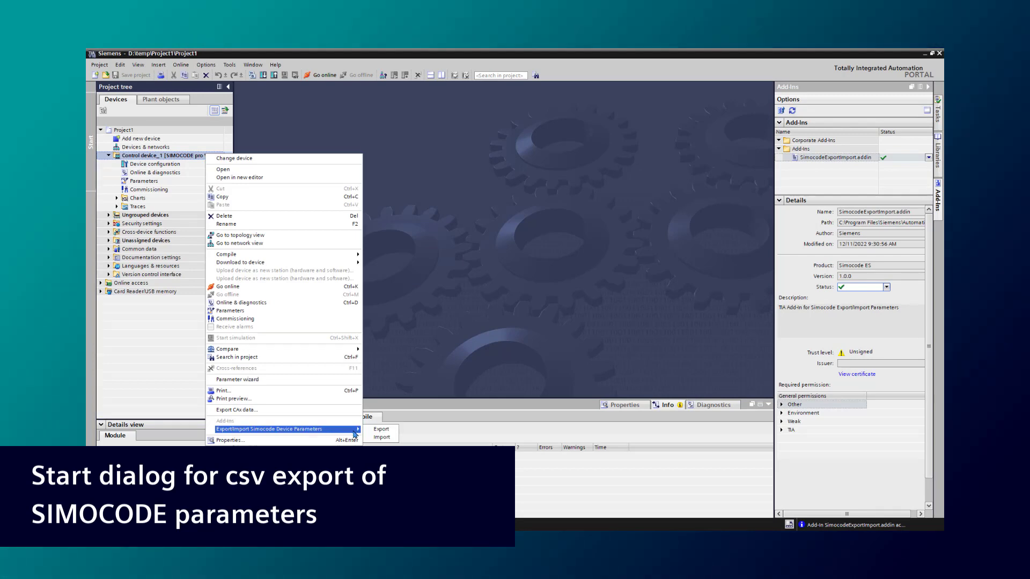
pyautogui.click(372, 434)
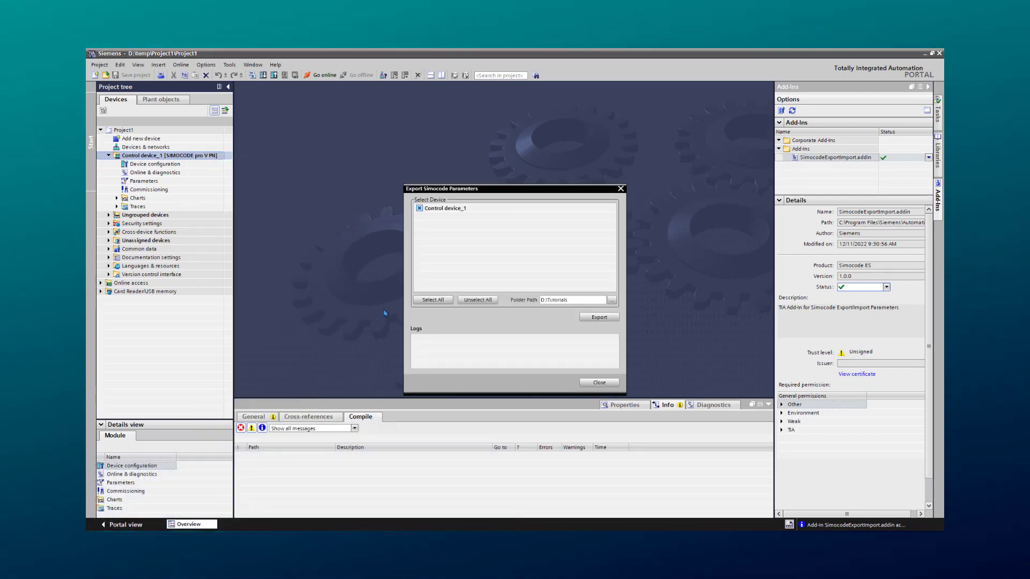
pyautogui.click(420, 209)
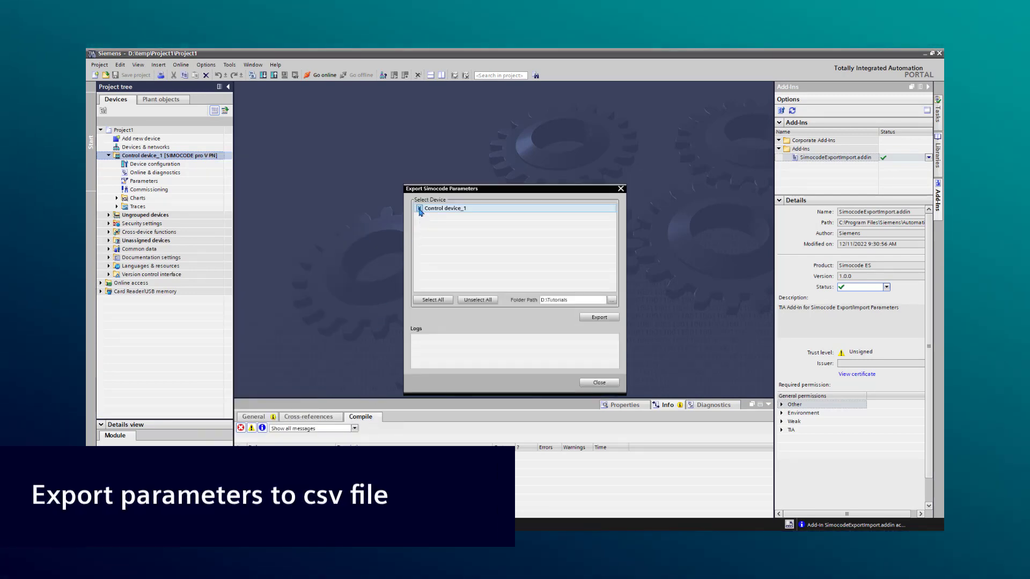
pyautogui.click(599, 322)
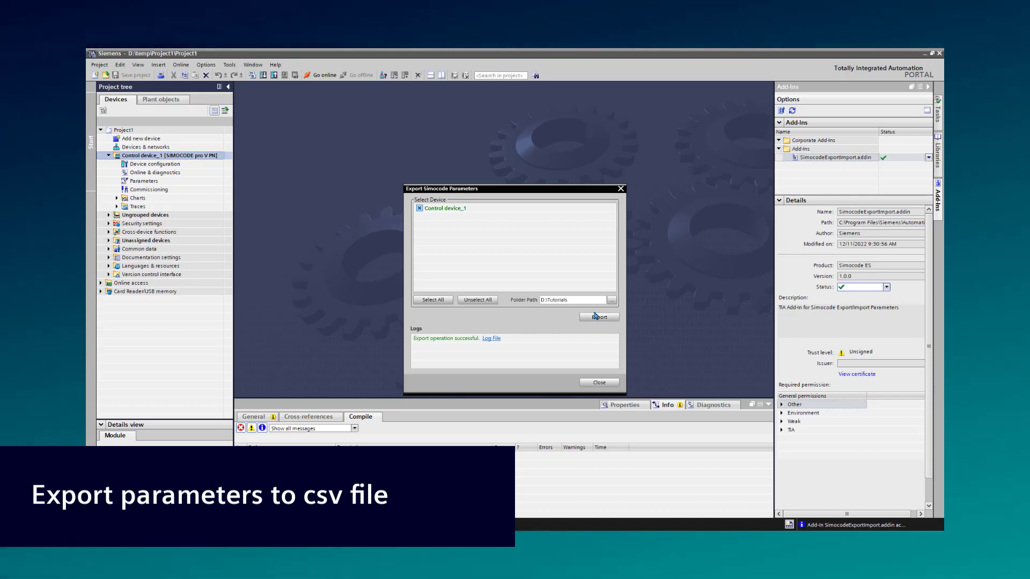
# Step: Check the export log, close the export window, and open Control device_1.csv in Excel
pyautogui.click(490, 339)
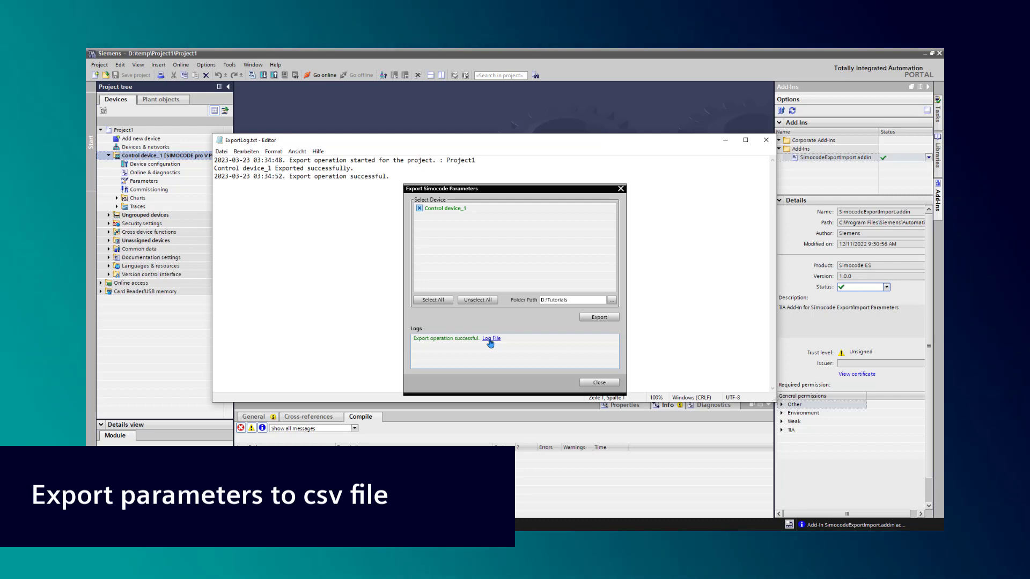
pyautogui.click(765, 143)
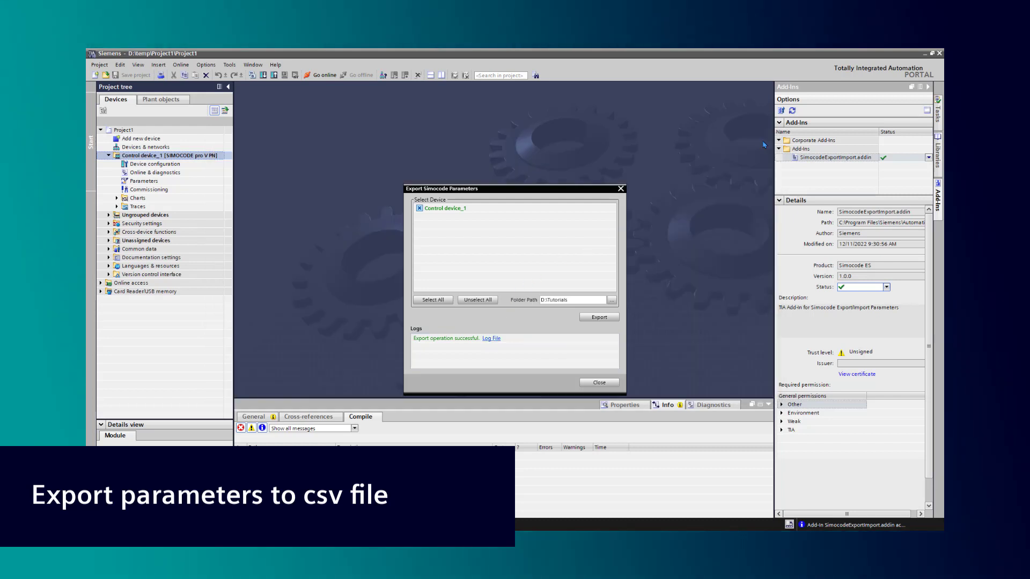
pyautogui.click(599, 382)
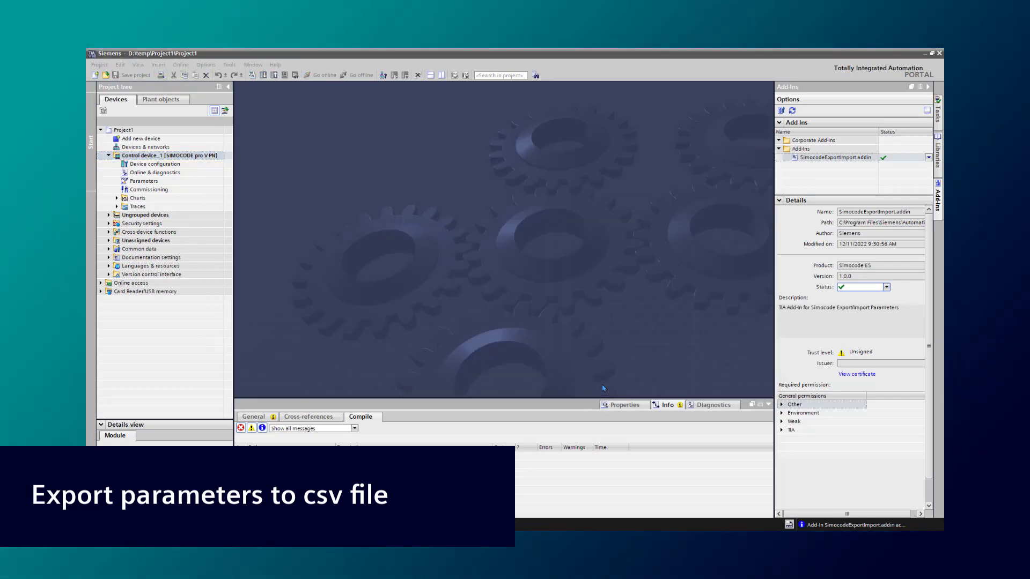
pyautogui.click(386, 200)
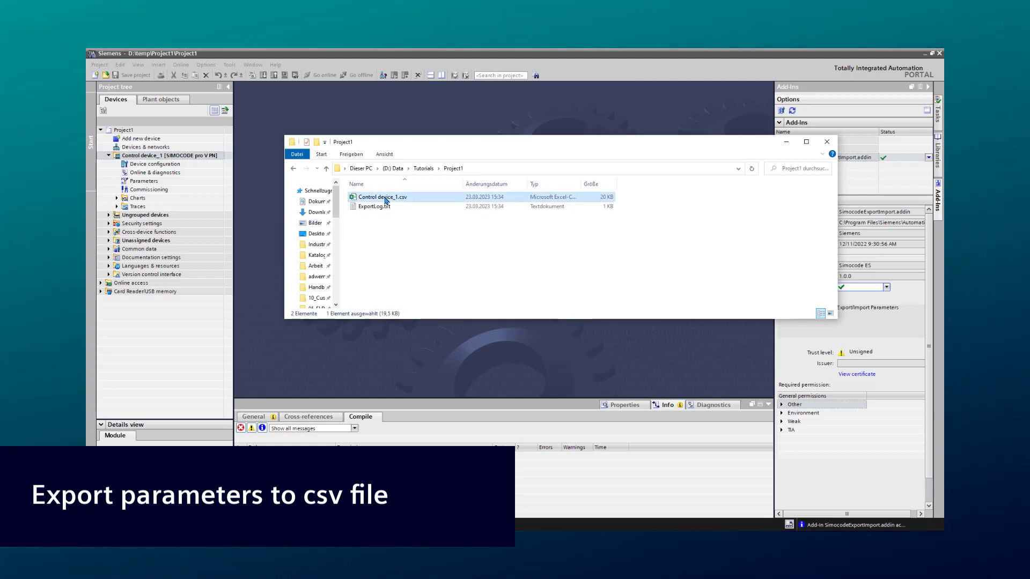
pyautogui.doubleClick(387, 200)
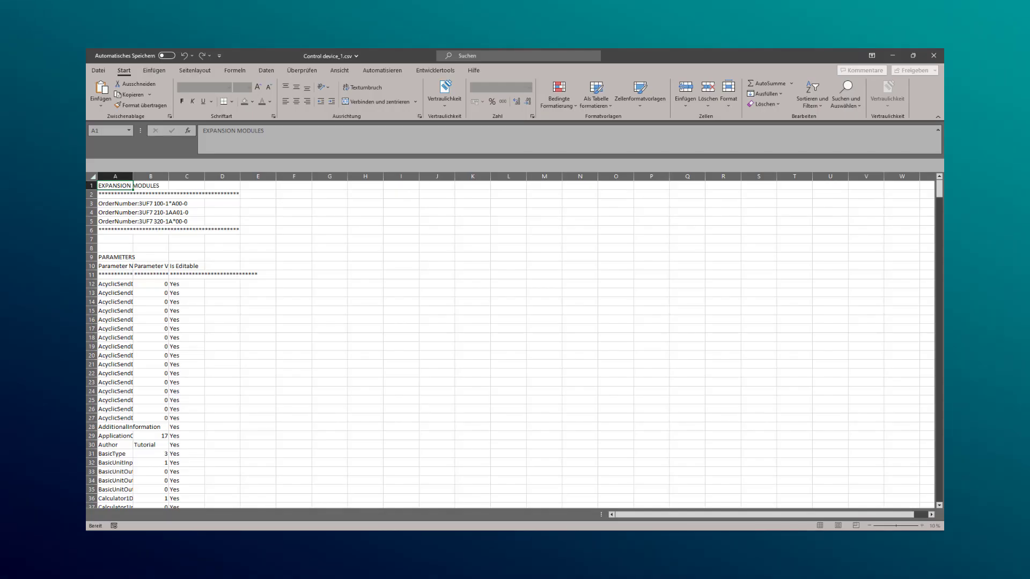
# Step: Autofit columns A, B and C to show parameter names, Parameter Value and Is Editable
pyautogui.doubleClick(132, 177)
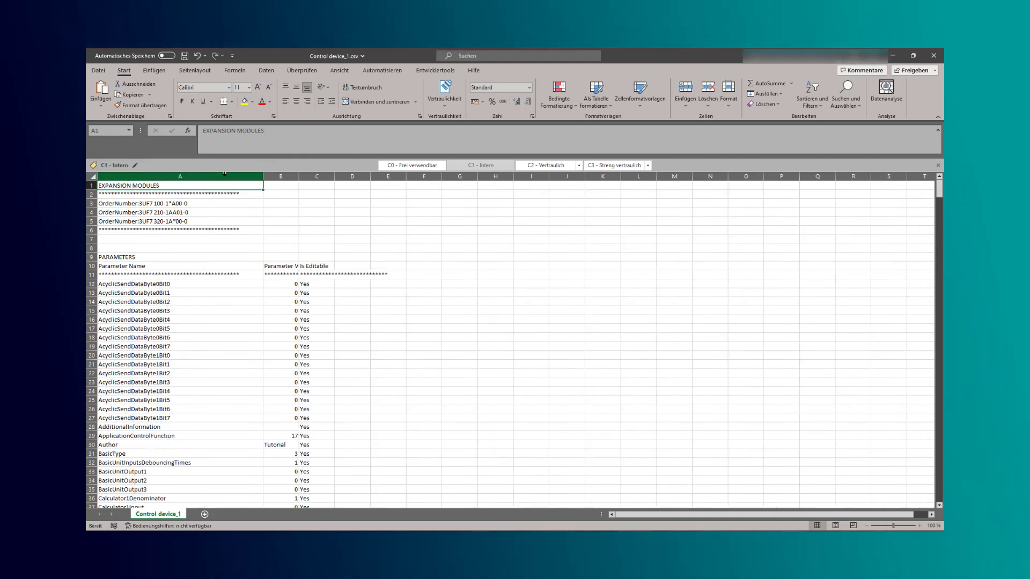
pyautogui.doubleClick(299, 178)
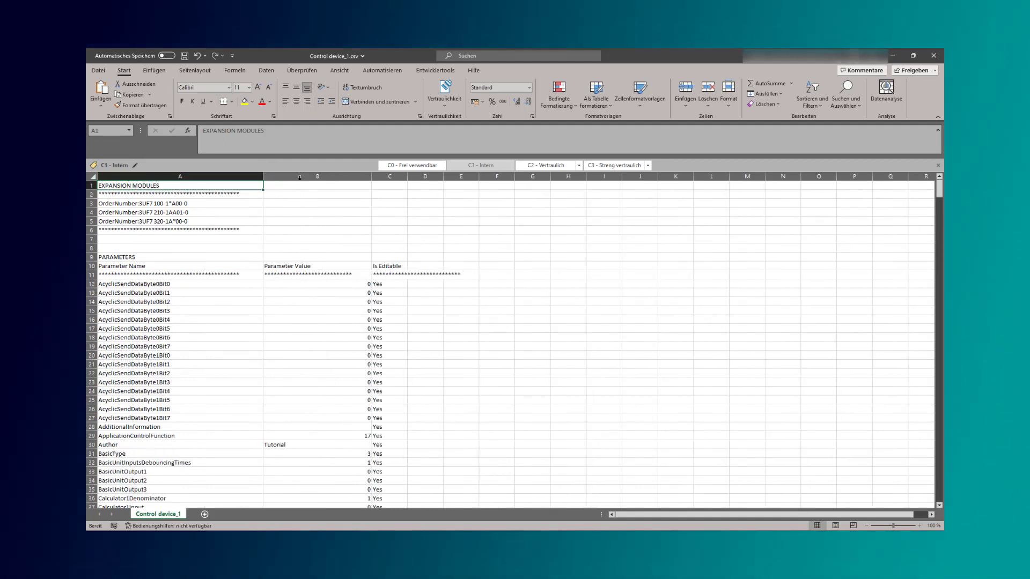
pyautogui.doubleClick(407, 177)
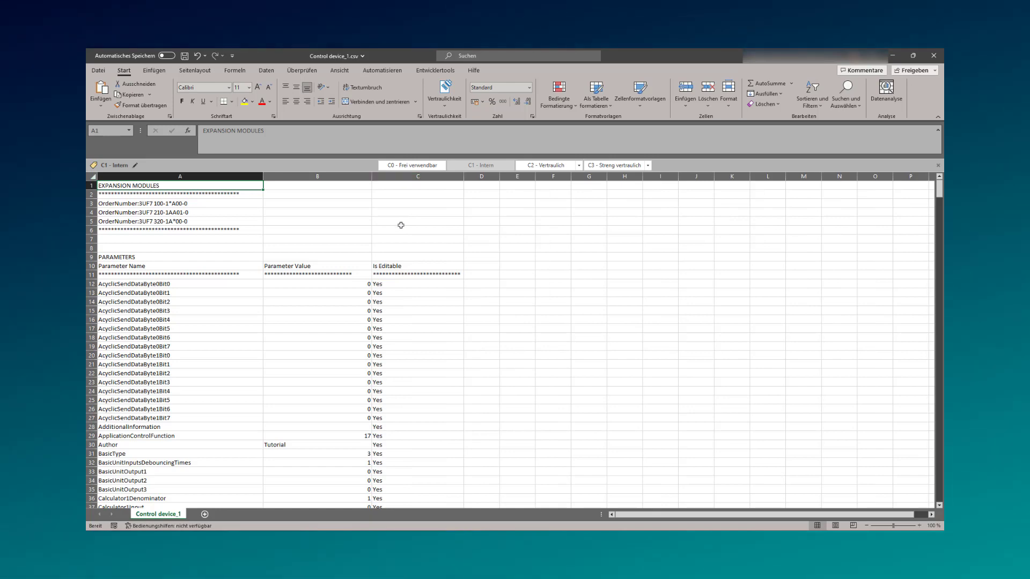
# Step: Scroll down to the CyclicSendData rows and select cell B157, CyclicSendDataByte0Bit0 value 105
pyautogui.scroll(-3, 401, 226)
pyautogui.scroll(-2, 401, 225)
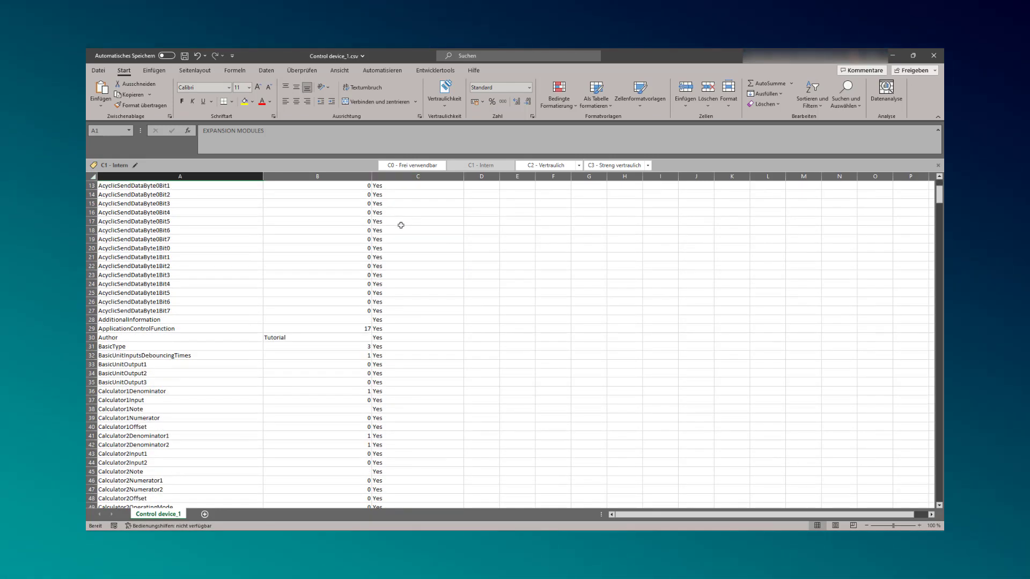
pyautogui.scroll(-2, 401, 226)
pyautogui.scroll(-2, 401, 225)
pyautogui.scroll(-3, 400, 225)
pyautogui.scroll(-4, 401, 226)
pyautogui.scroll(-1, 400, 225)
pyautogui.scroll(-6, 400, 227)
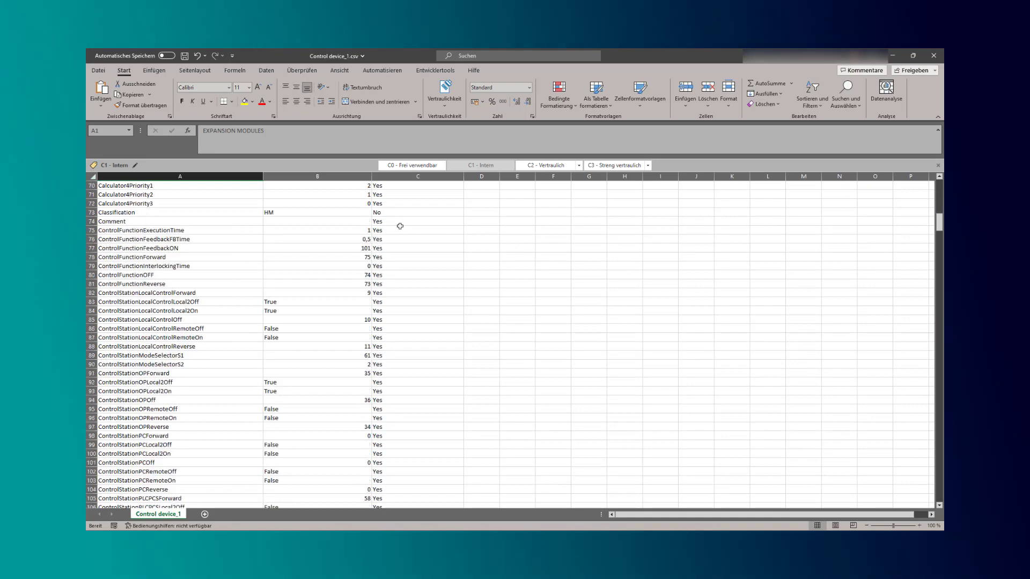
pyautogui.scroll(-1, 400, 227)
pyautogui.scroll(-4, 400, 226)
pyautogui.scroll(-3, 400, 226)
pyautogui.scroll(-2, 400, 227)
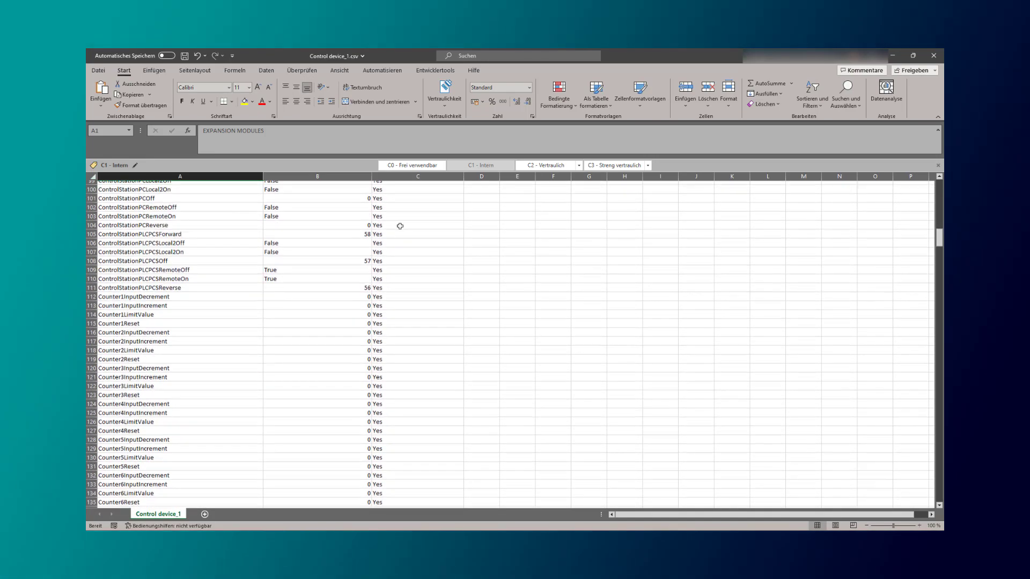
pyautogui.scroll(-5, 400, 226)
pyautogui.scroll(-2, 400, 226)
pyautogui.scroll(-4, 401, 226)
pyautogui.scroll(-2, 400, 226)
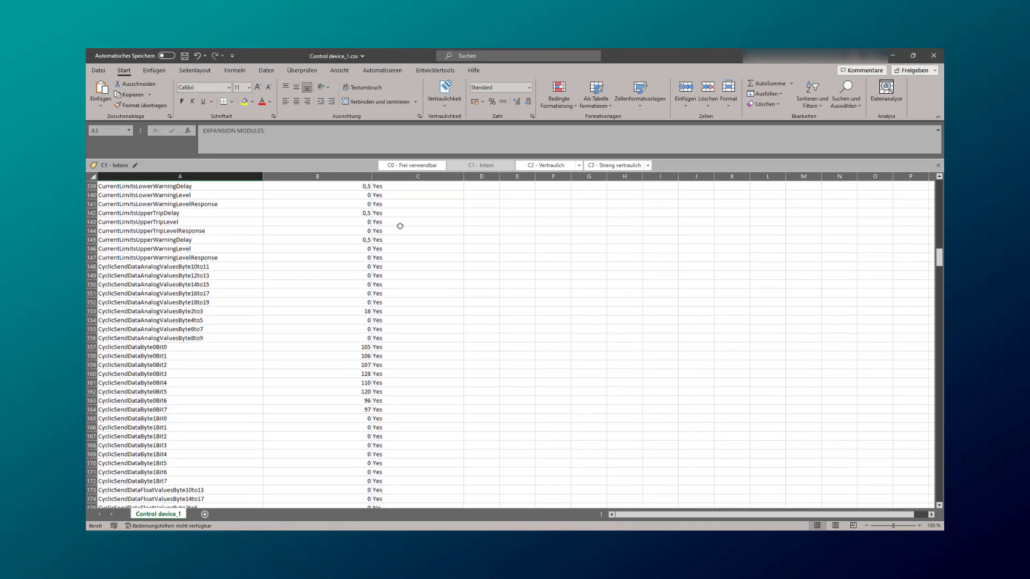
pyautogui.scroll(-1, 401, 226)
pyautogui.scroll(-2, 400, 226)
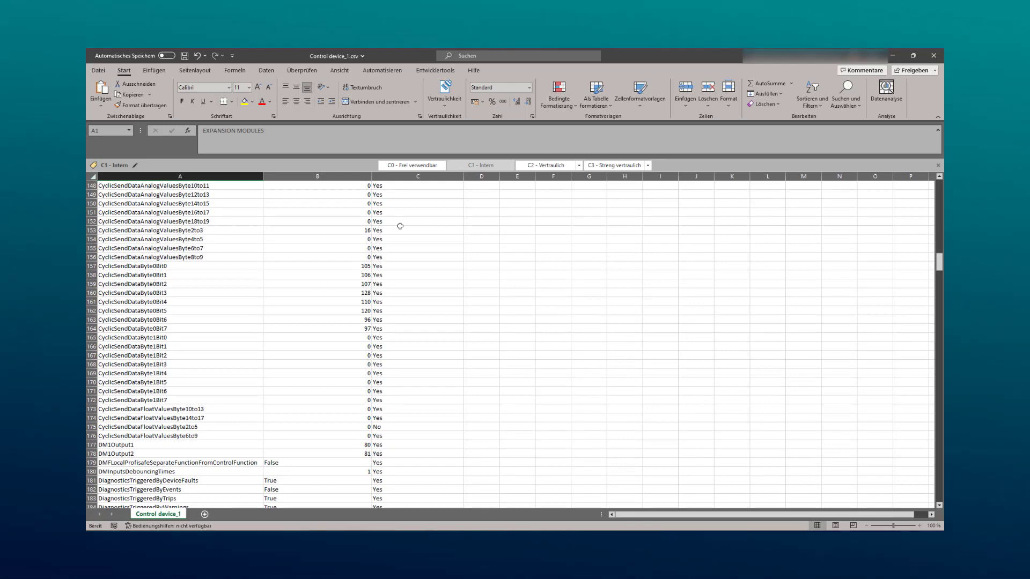
pyautogui.click(348, 266)
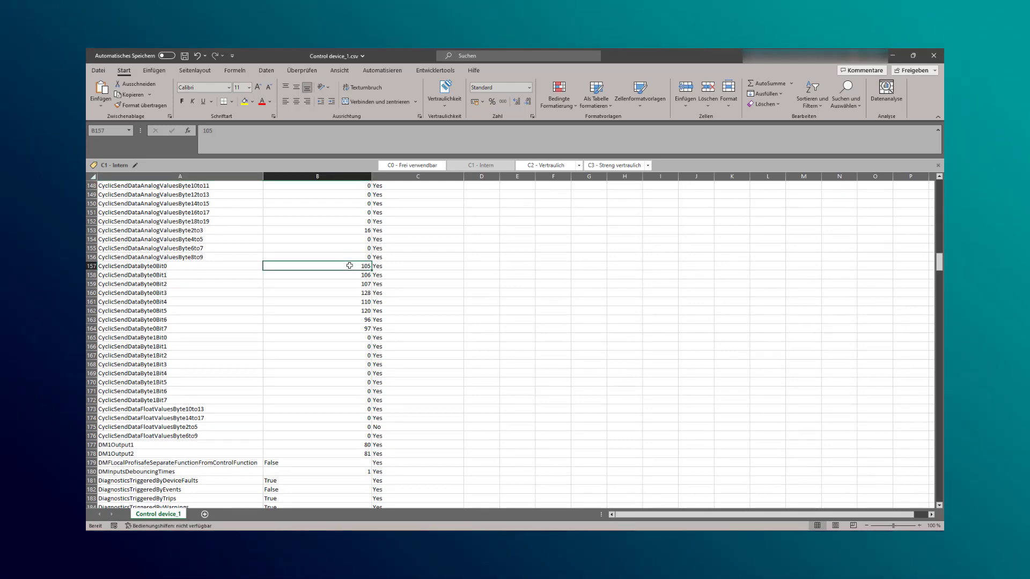
# Step: Bring up the SIMOCODE manual and browse the digital socket assignment table, pages 1012–1014
pyautogui.hotkey('alt', 'Tab')
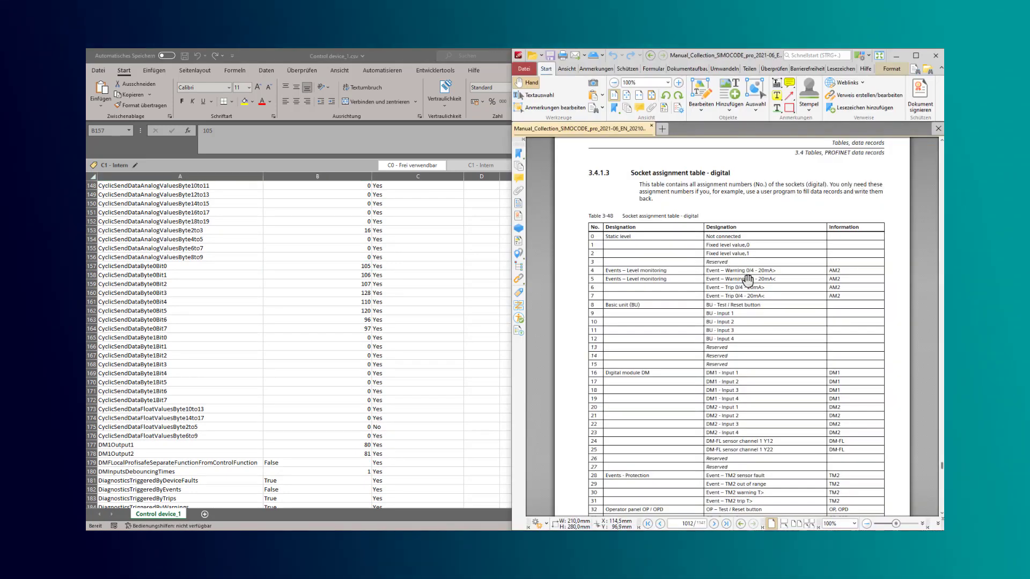
pyautogui.scroll(-5, 748, 280)
pyautogui.scroll(-5, 748, 280)
pyautogui.scroll(-5, 748, 280)
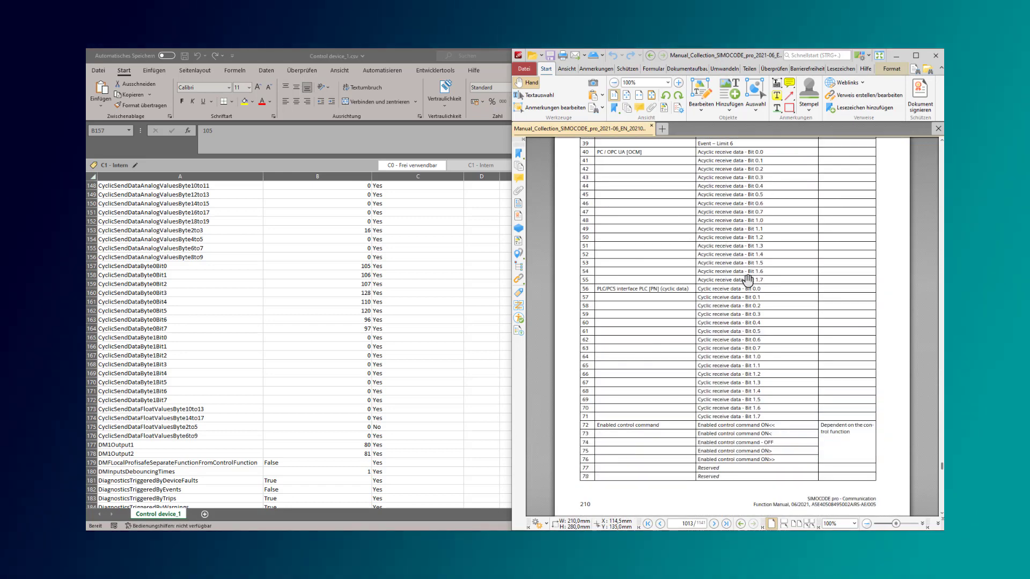
pyautogui.scroll(-5, 748, 280)
pyautogui.scroll(-1, 748, 280)
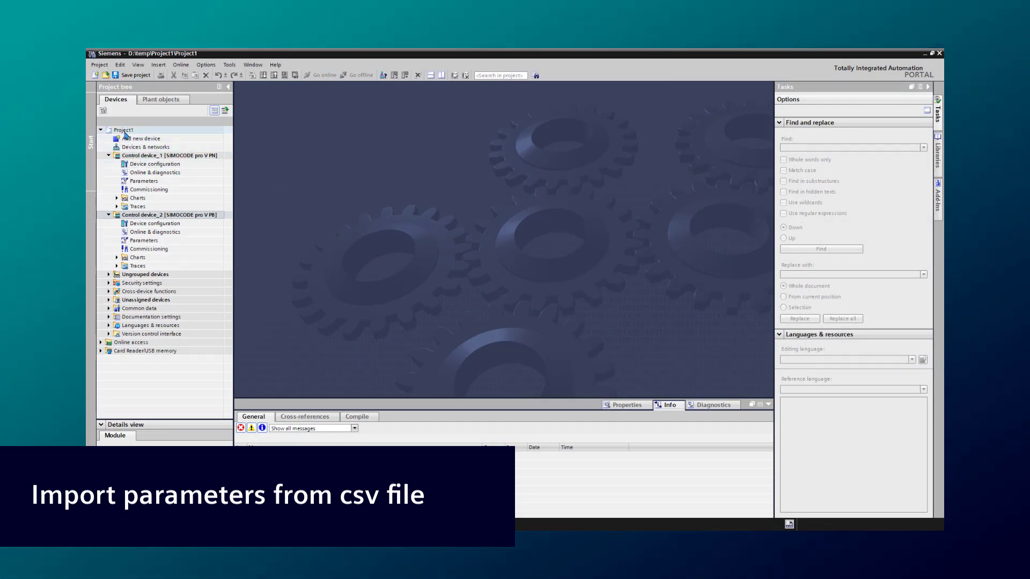
# Step: Add the three Control device CSV files to Project1's SIMOCODE parameter import list
pyautogui.rightClick(127, 133)
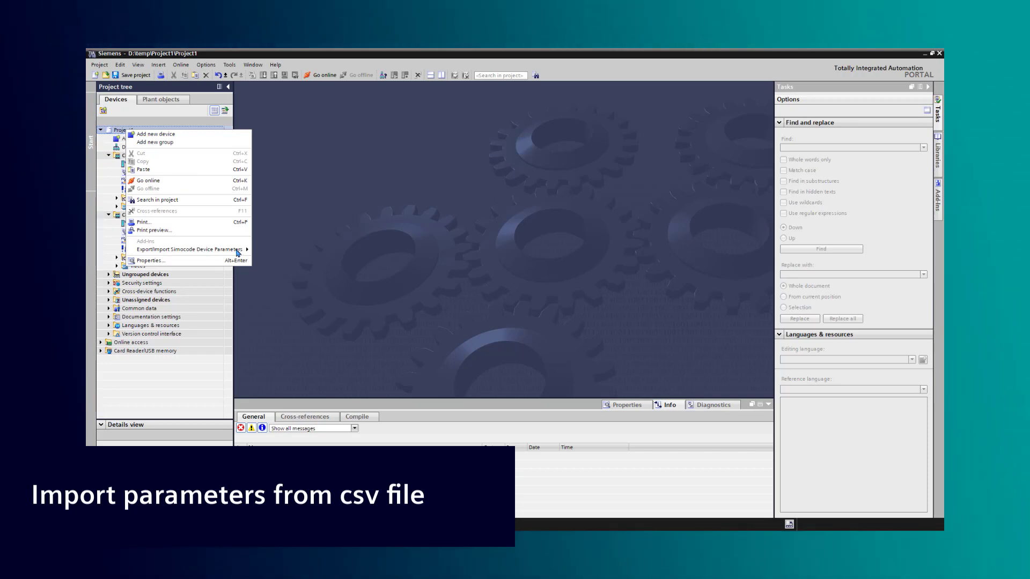
pyautogui.moveTo(190, 249)
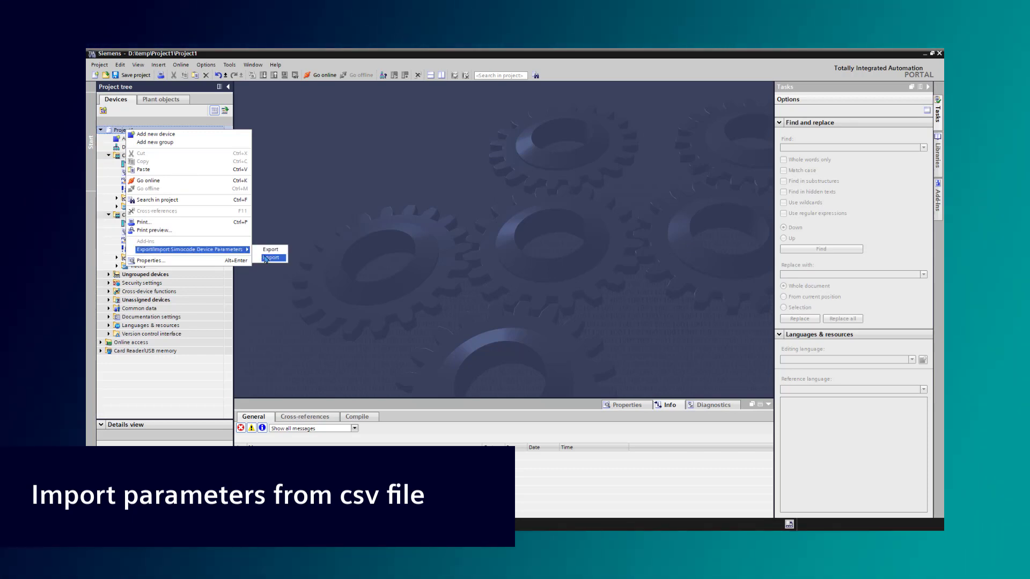
pyautogui.click(265, 260)
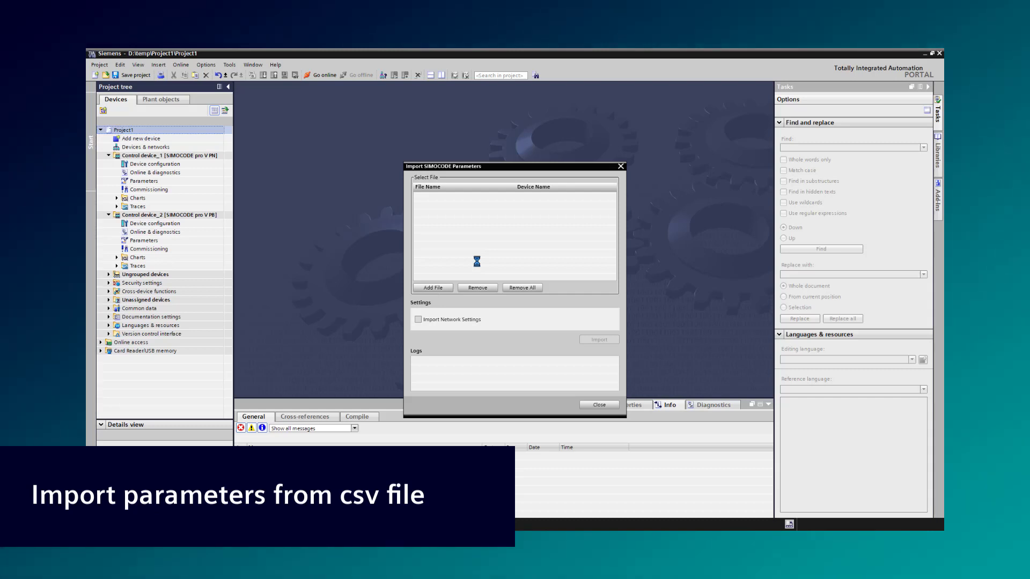
pyautogui.click(433, 288)
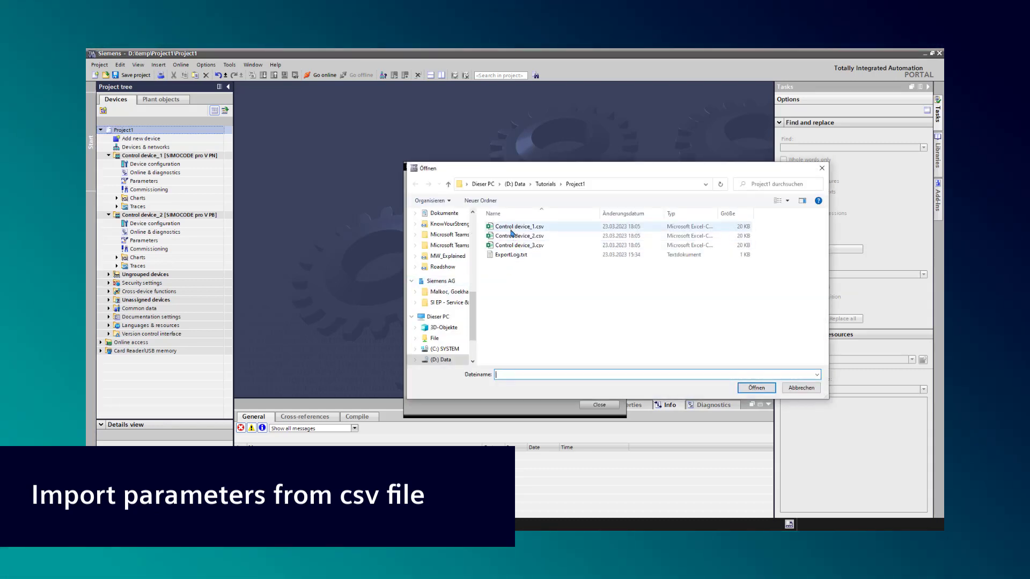
pyautogui.click(511, 229)
pyautogui.keyDown('shift'); pyautogui.click(512, 246); pyautogui.keyUp('shift')
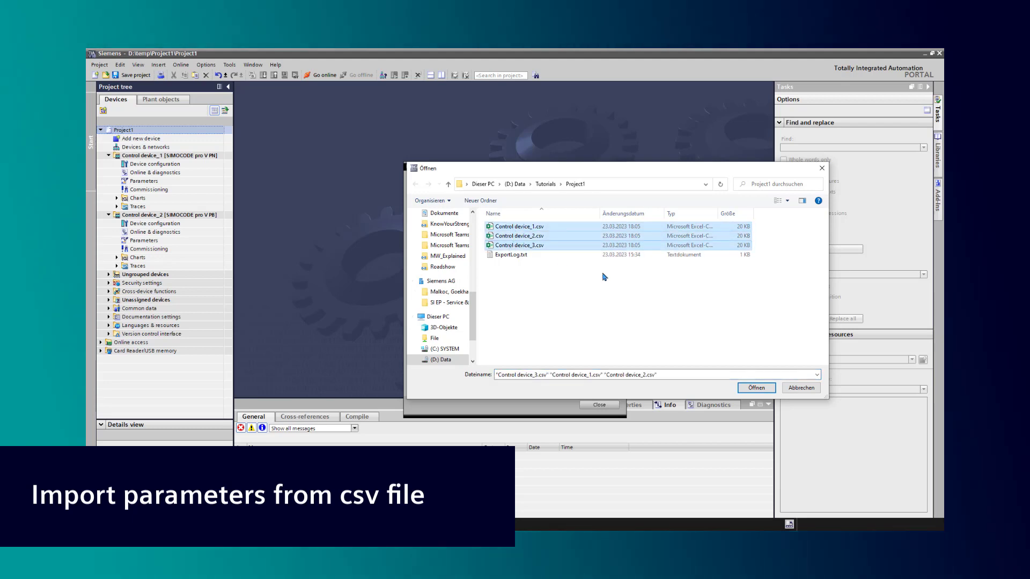
pyautogui.click(754, 388)
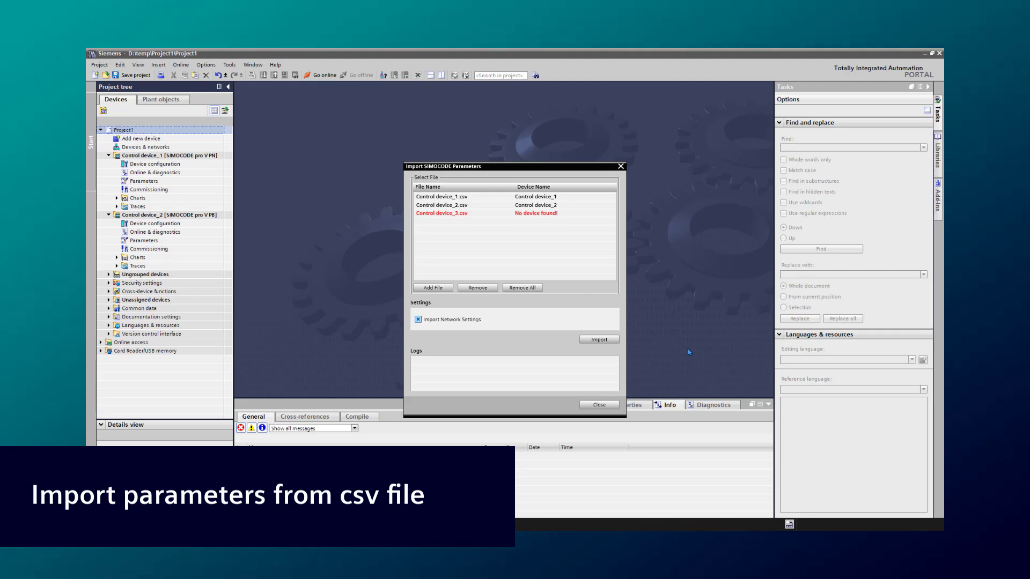
# Step: Run the import and open ImportLog.txt, moving the import dialog aside to read it
pyautogui.click(593, 340)
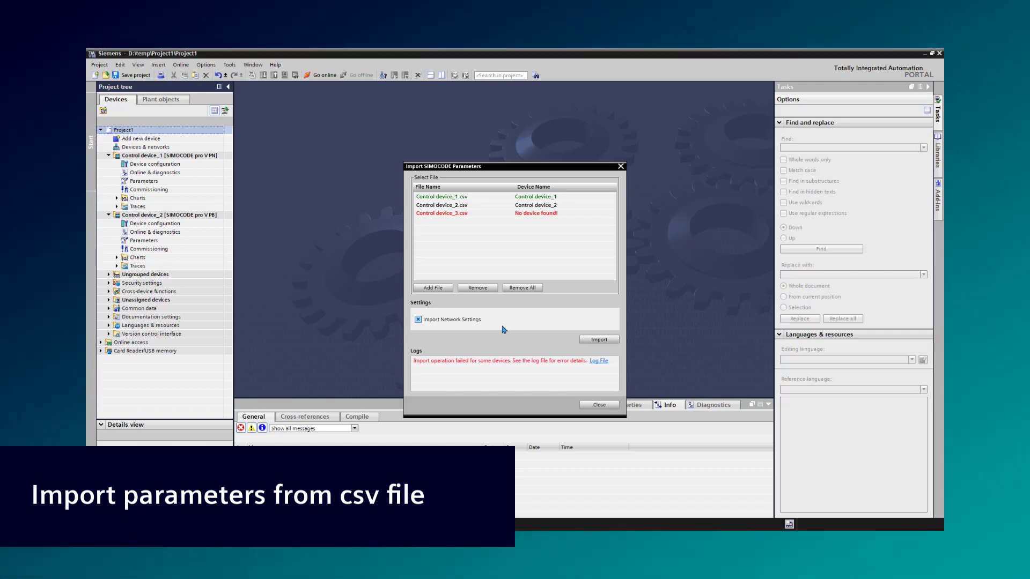
pyautogui.click(600, 362)
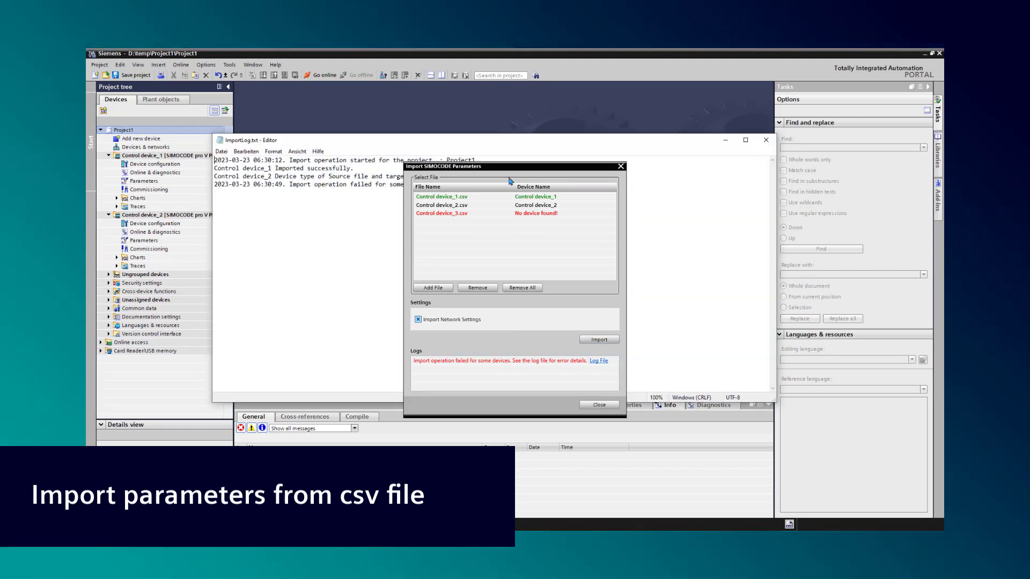
pyautogui.moveTo(492, 169); pyautogui.dragTo(612, 183)
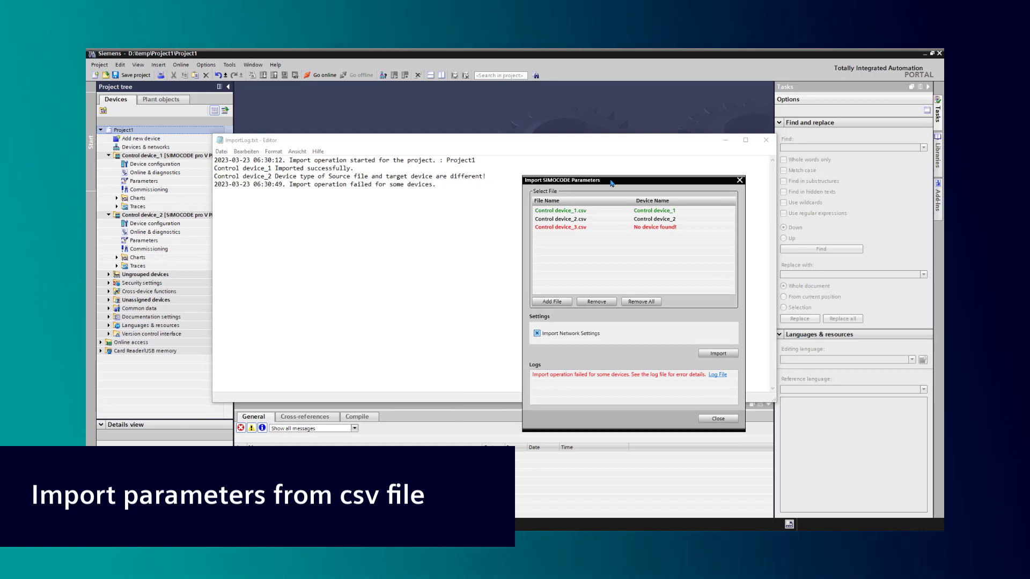